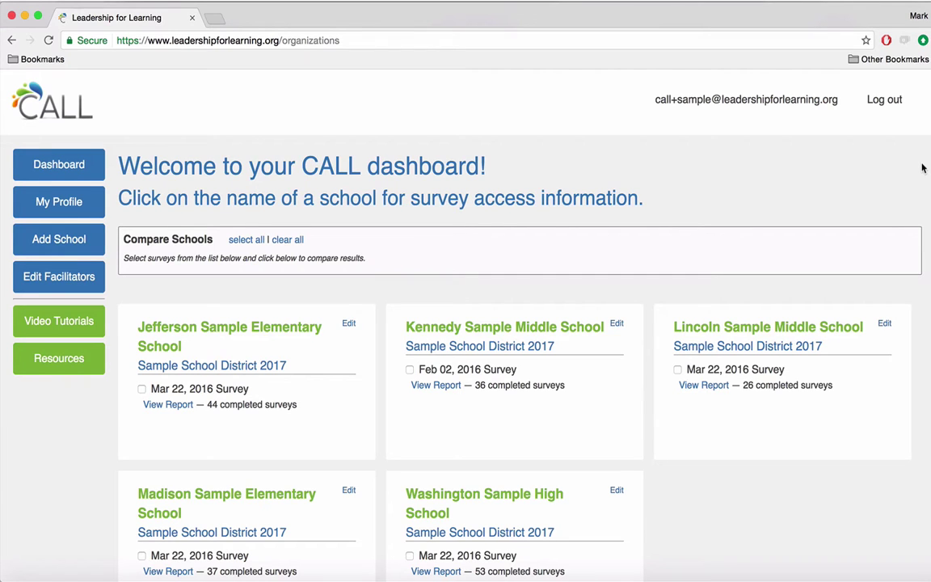
Select the surveys of all five sample schools for comparison.
{"action": "scroll", "coordinate": [921, 168], "scroll_direction": "down", "scroll_amount": 1}
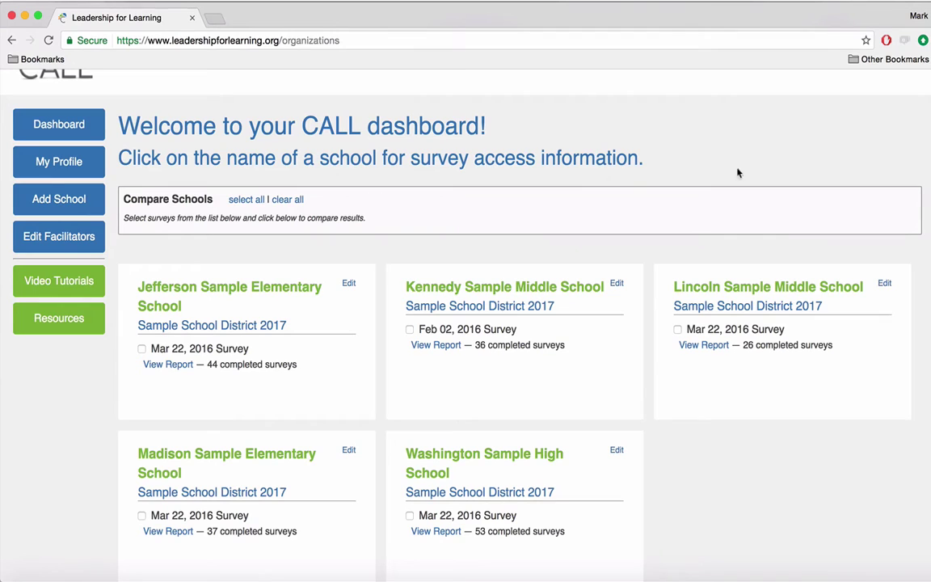
{"action": "left_click", "coordinate": [141, 348]}
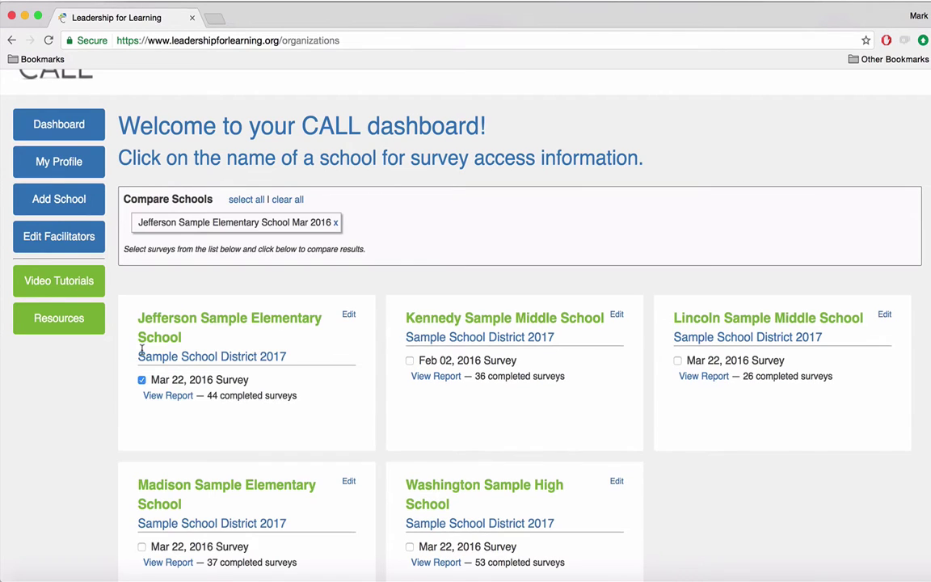
{"action": "left_click", "coordinate": [410, 360]}
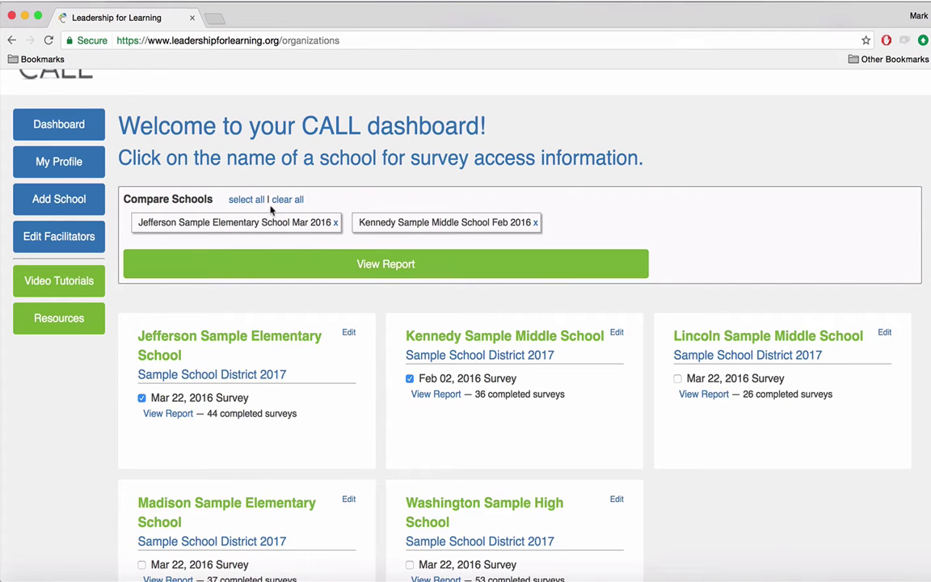
{"action": "left_click", "coordinate": [241, 200]}
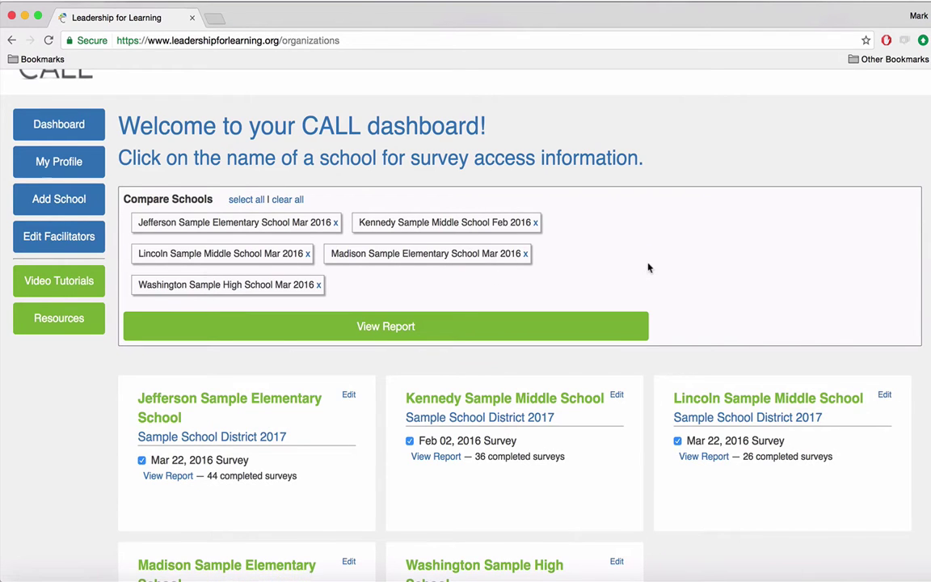
Remove the Kennedy and Lincoln Sample Middle School surveys from the comparison and add both back.
{"action": "scroll", "coordinate": [648, 268], "scroll_direction": "down", "scroll_amount": 1}
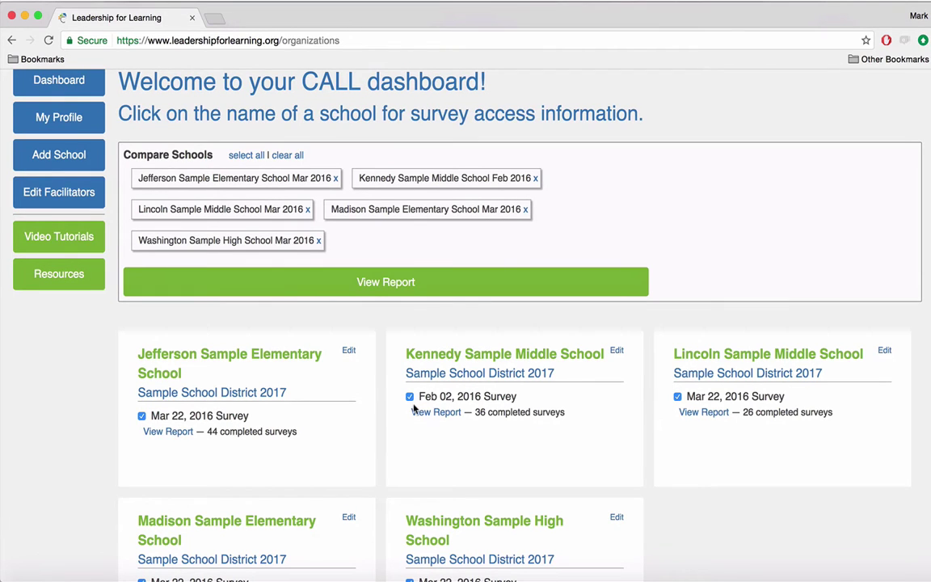
{"action": "scroll", "coordinate": [554, 432], "scroll_direction": "down", "scroll_amount": 2}
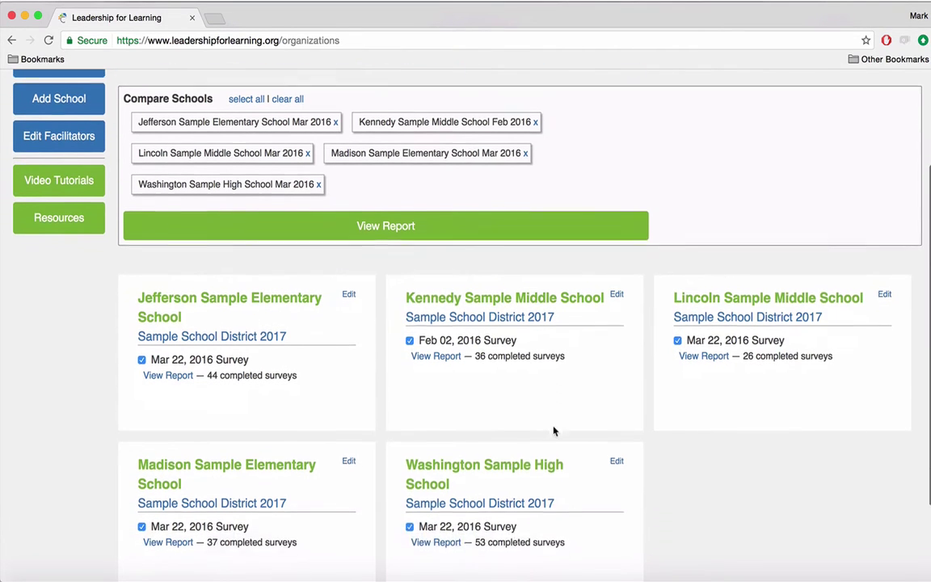
{"action": "left_click", "coordinate": [409, 302]}
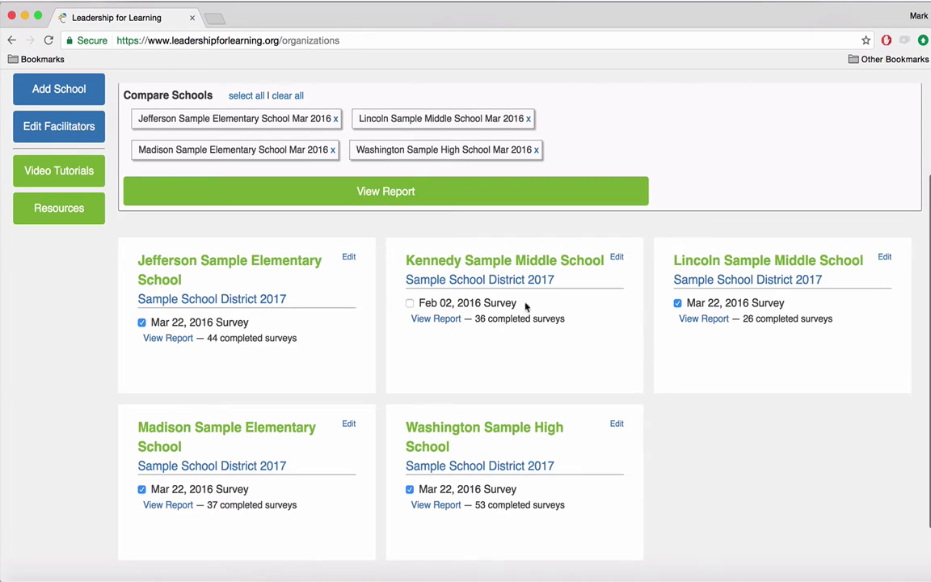
{"action": "left_click", "coordinate": [678, 303]}
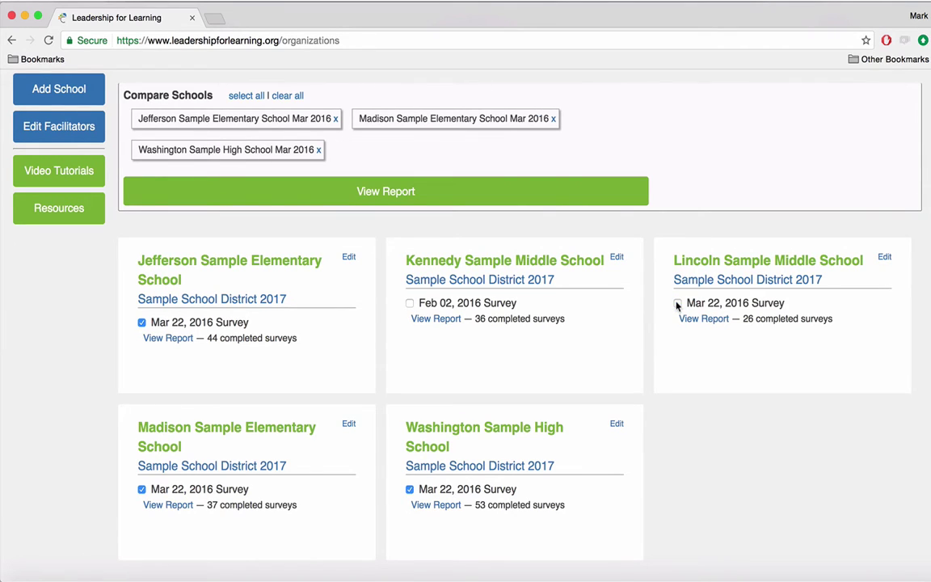
{"action": "left_click", "coordinate": [409, 303]}
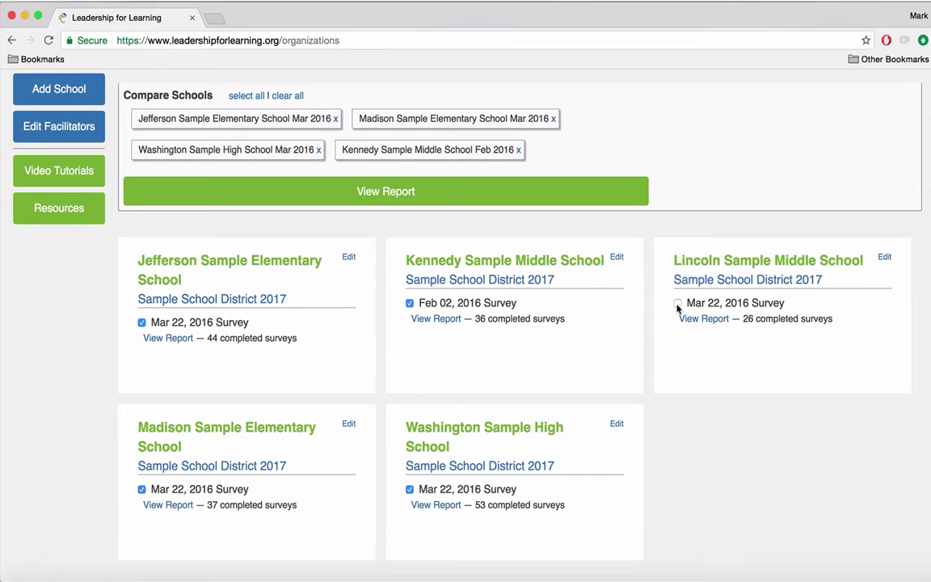
{"action": "left_click", "coordinate": [677, 304]}
Open the comparison report for the selected surveys and review the schools' scores by domain.
{"action": "scroll", "coordinate": [659, 433], "scroll_direction": "up", "scroll_amount": 2}
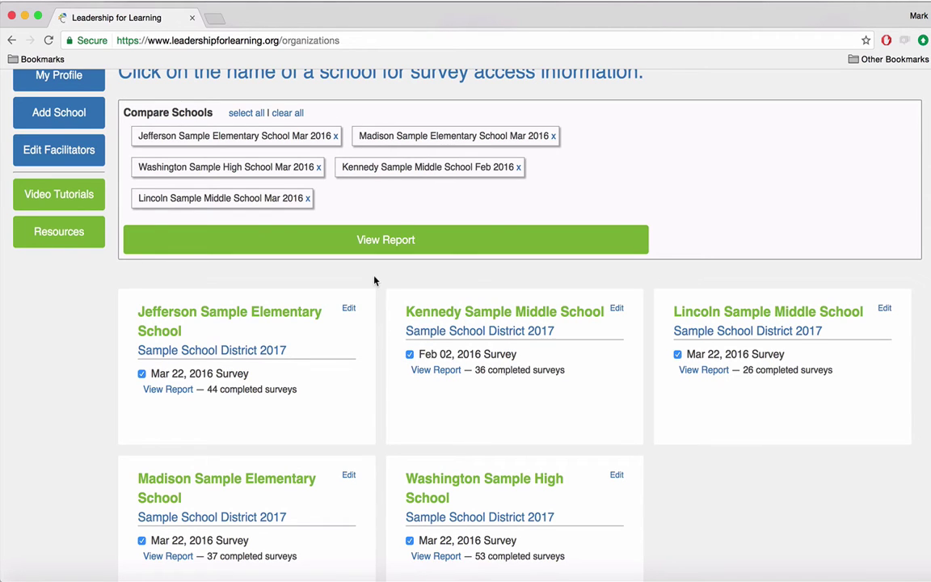
{"action": "left_click", "coordinate": [385, 242]}
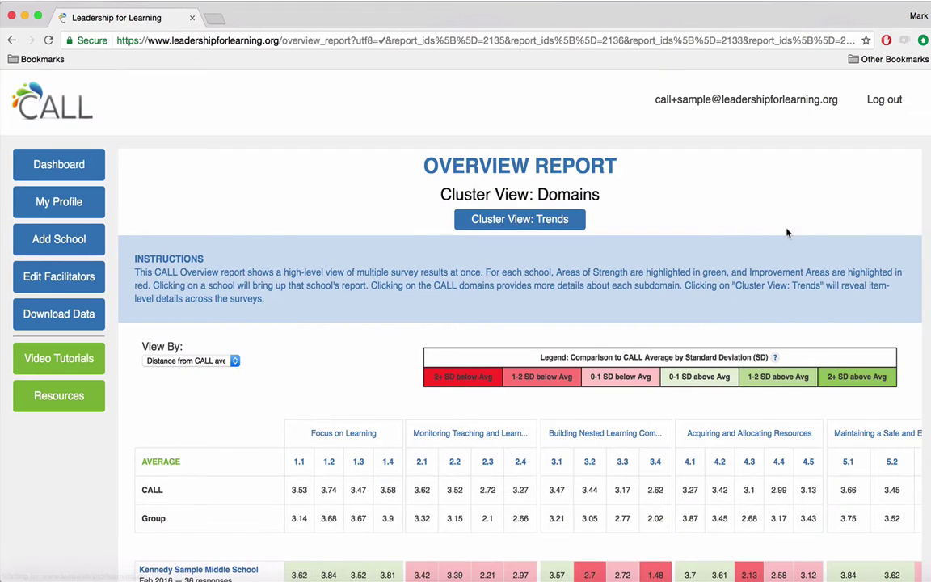
{"action": "scroll", "coordinate": [788, 233], "scroll_direction": "down", "scroll_amount": 2}
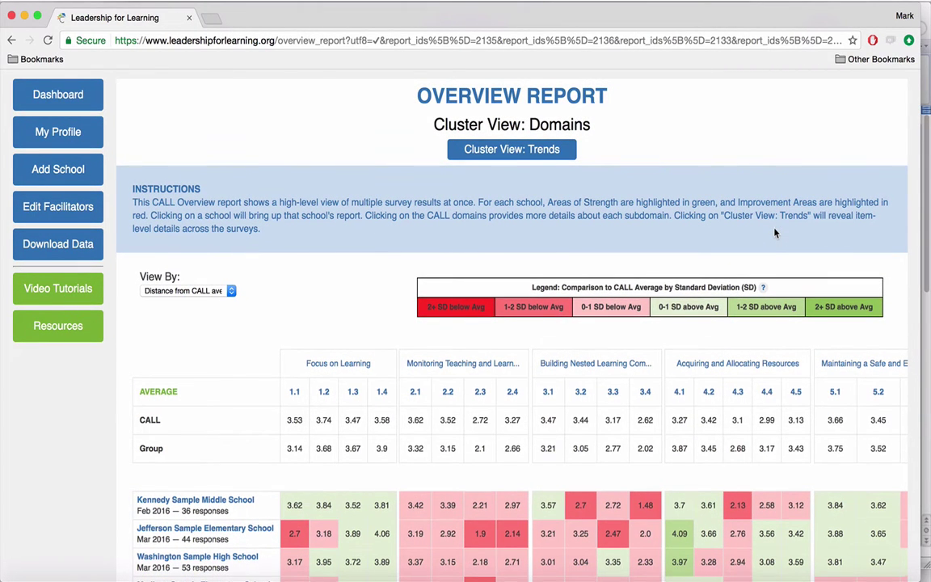
{"action": "scroll", "coordinate": [774, 233], "scroll_direction": "down", "scroll_amount": 3}
{"action": "scroll", "coordinate": [774, 233], "scroll_direction": "down", "scroll_amount": 1}
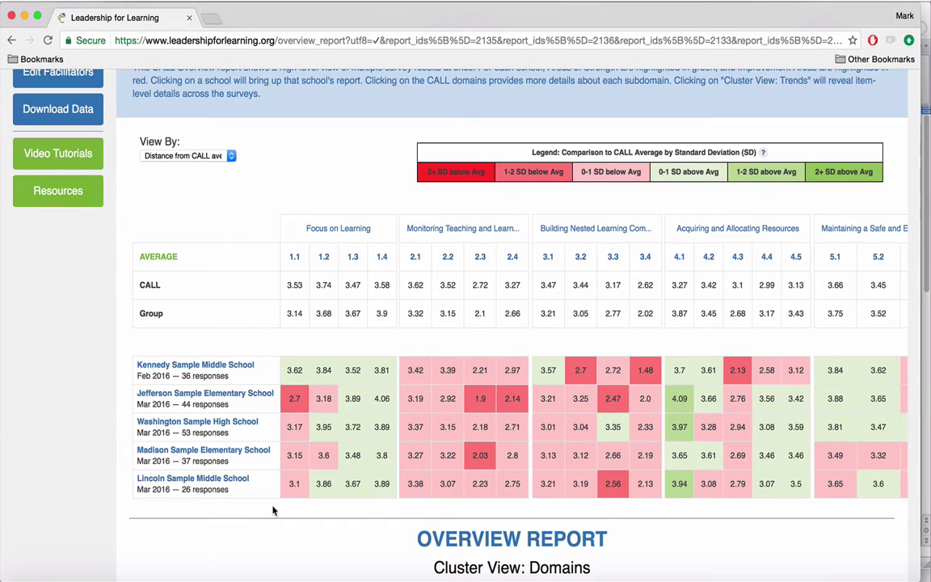
Check the subdomain details of Monitoring Teaching and Learning, then set the overview to be viewed by absolute score.
{"action": "left_click", "coordinate": [441, 232]}
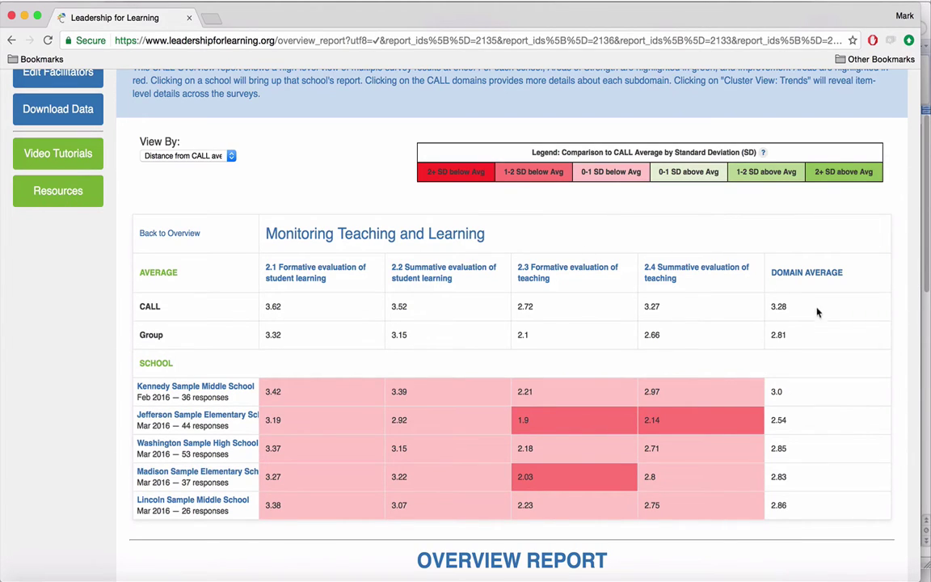
{"action": "left_click", "coordinate": [179, 236]}
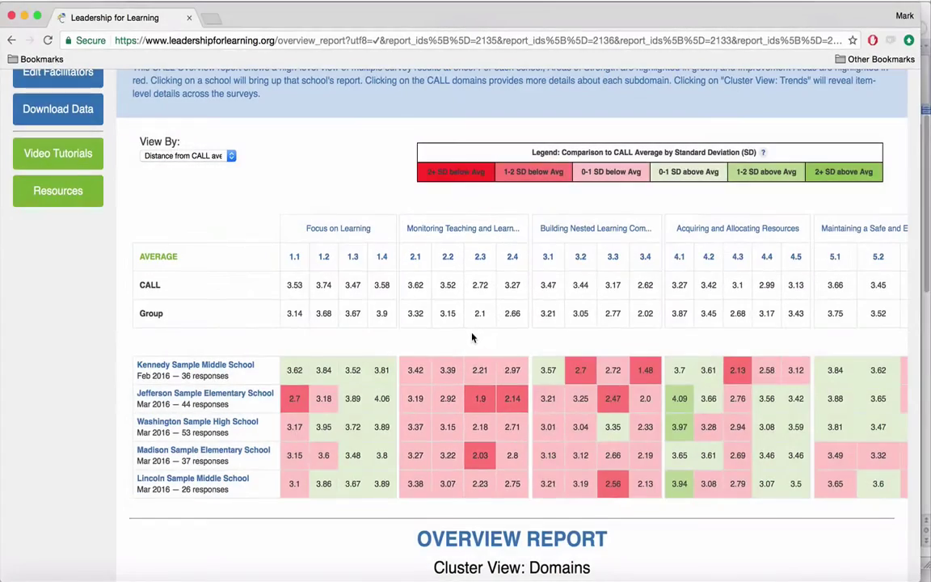
{"action": "left_click", "coordinate": [229, 154]}
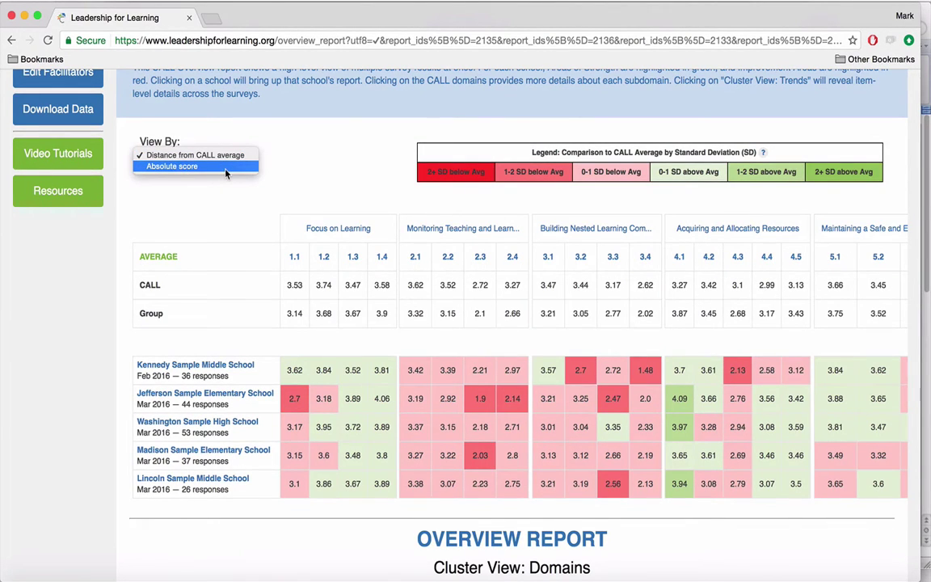
{"action": "left_click", "coordinate": [226, 169]}
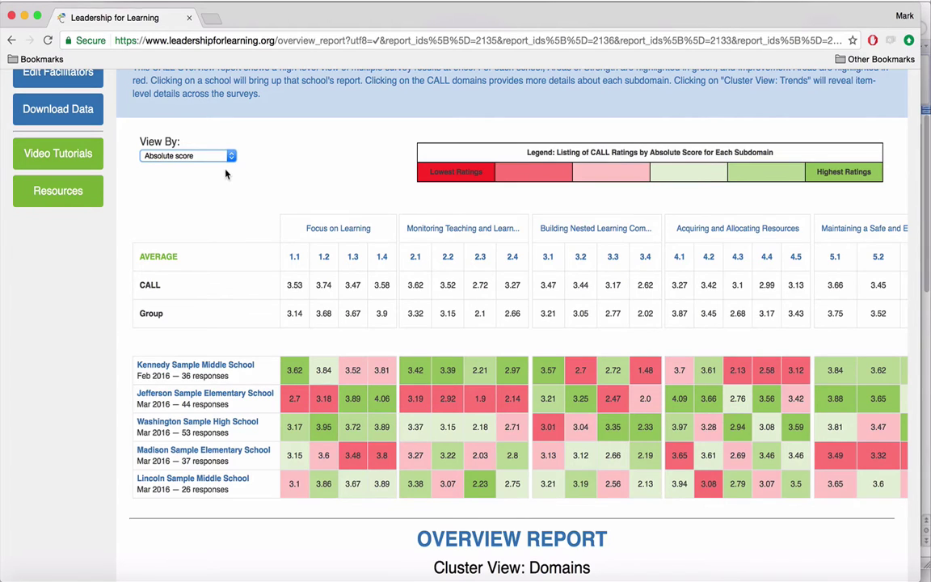
Open Lincoln Sample Middle School's summary report from the overview and look through its Areas of Strength.
{"action": "left_click", "coordinate": [177, 481]}
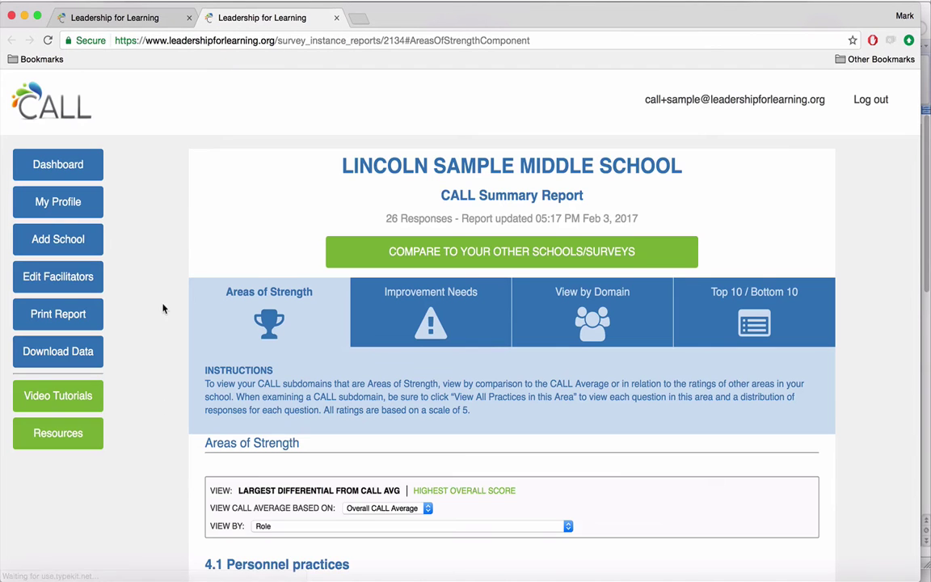
{"action": "scroll", "coordinate": [152, 239], "scroll_direction": "down", "scroll_amount": 3}
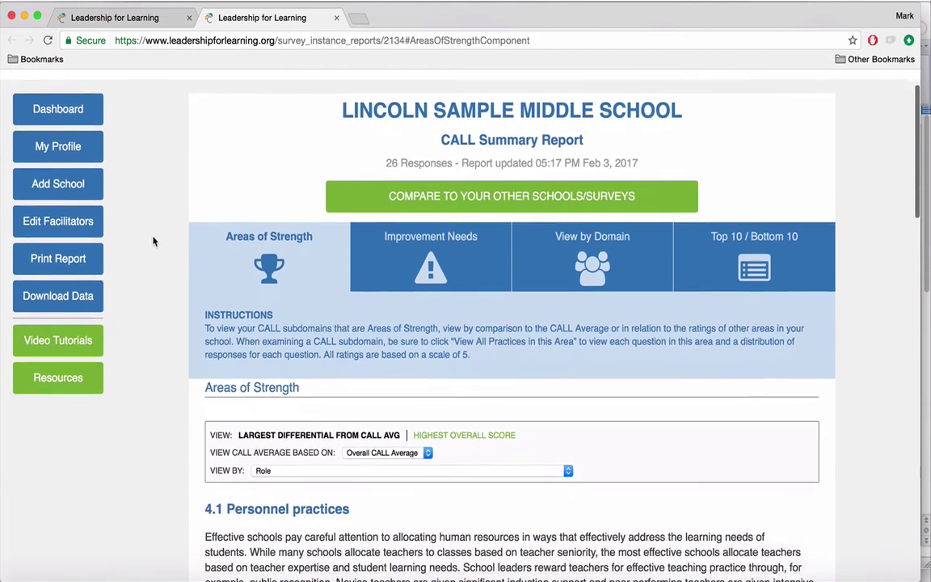
{"action": "scroll", "coordinate": [154, 240], "scroll_direction": "down", "scroll_amount": 5}
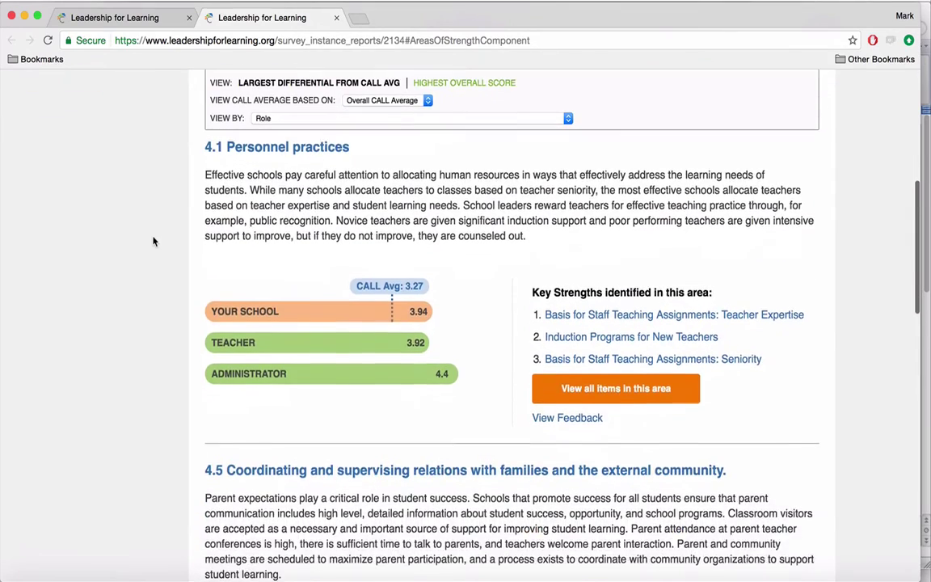
{"action": "scroll", "coordinate": [153, 241], "scroll_direction": "down", "scroll_amount": 4}
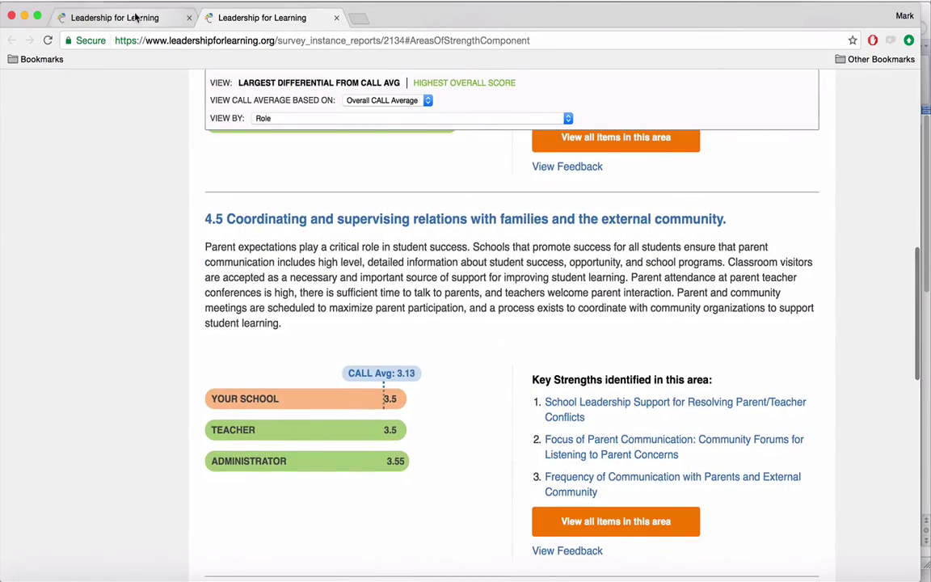
Return to the overview report and switch its cluster view to Trends.
{"action": "left_click", "coordinate": [136, 18]}
{"action": "scroll", "coordinate": [568, 296], "scroll_direction": "up", "scroll_amount": 2}
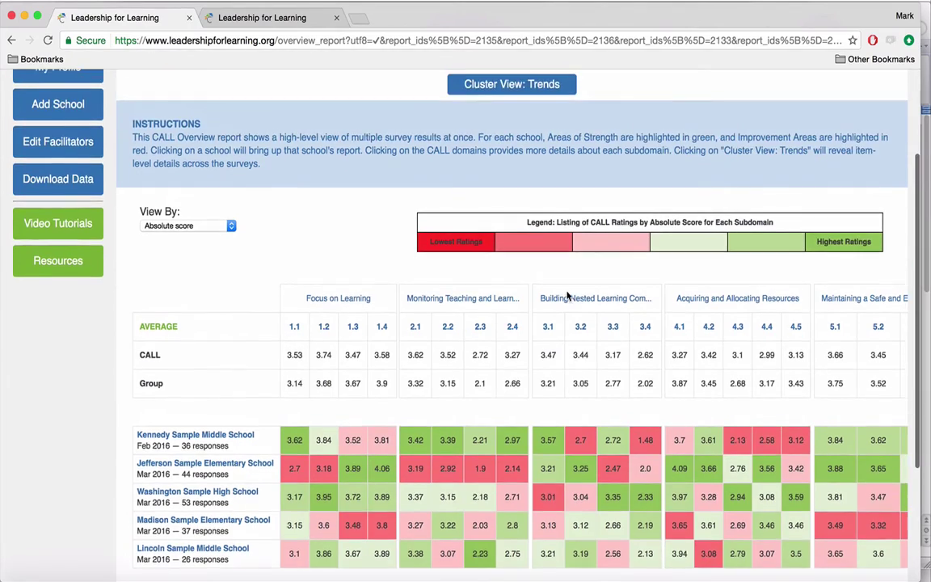
{"action": "scroll", "coordinate": [568, 297], "scroll_direction": "up", "scroll_amount": 3}
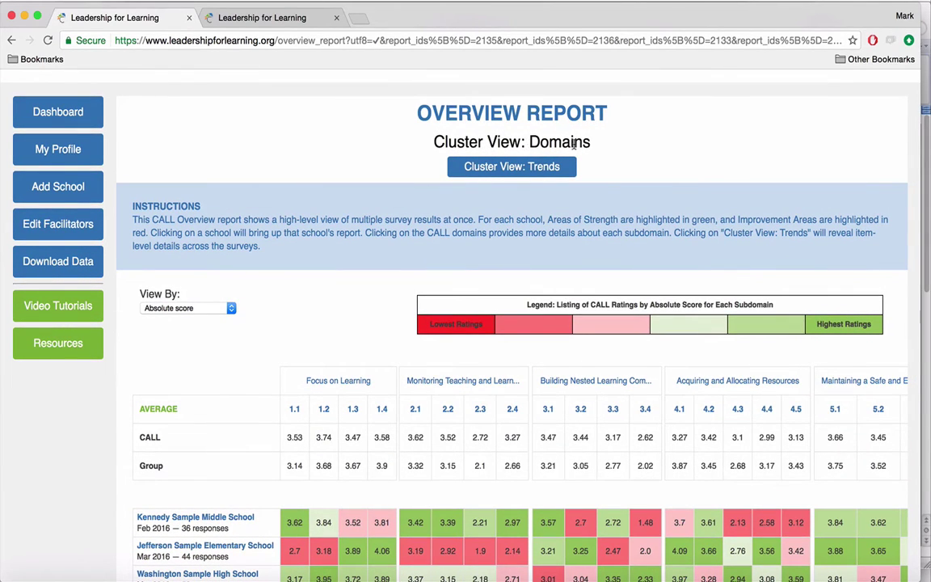
{"action": "left_click", "coordinate": [523, 174]}
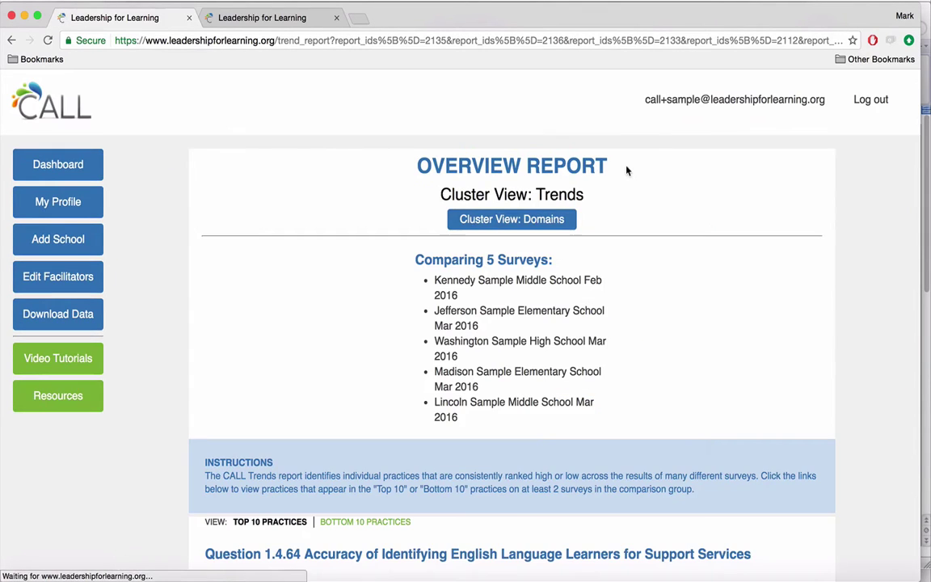
Examine the top 10 practices in the trends report, including how many schools share each one and the response distributions.
{"action": "scroll", "coordinate": [706, 210], "scroll_direction": "down", "scroll_amount": 2}
{"action": "scroll", "coordinate": [707, 212], "scroll_direction": "down", "scroll_amount": 6}
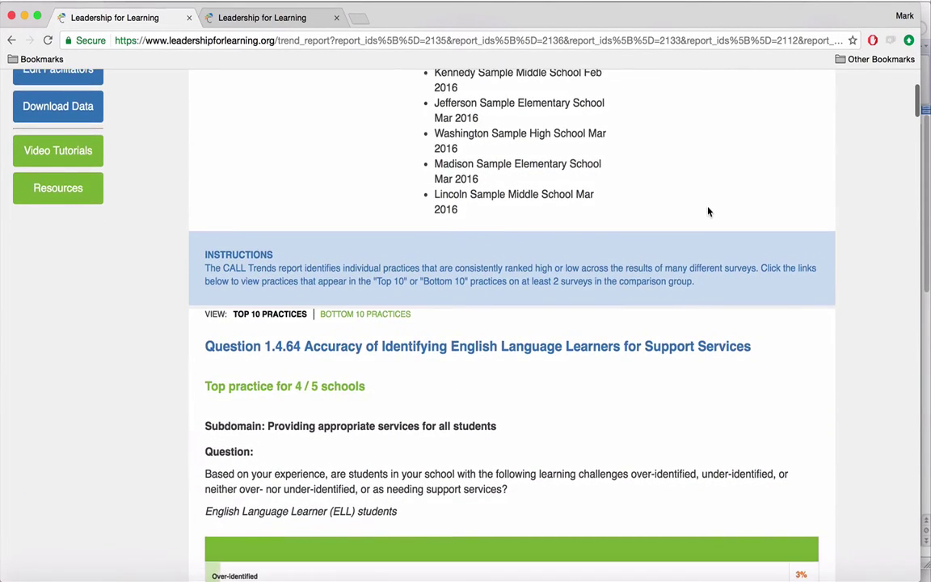
{"action": "scroll", "coordinate": [708, 212], "scroll_direction": "down", "scroll_amount": 2}
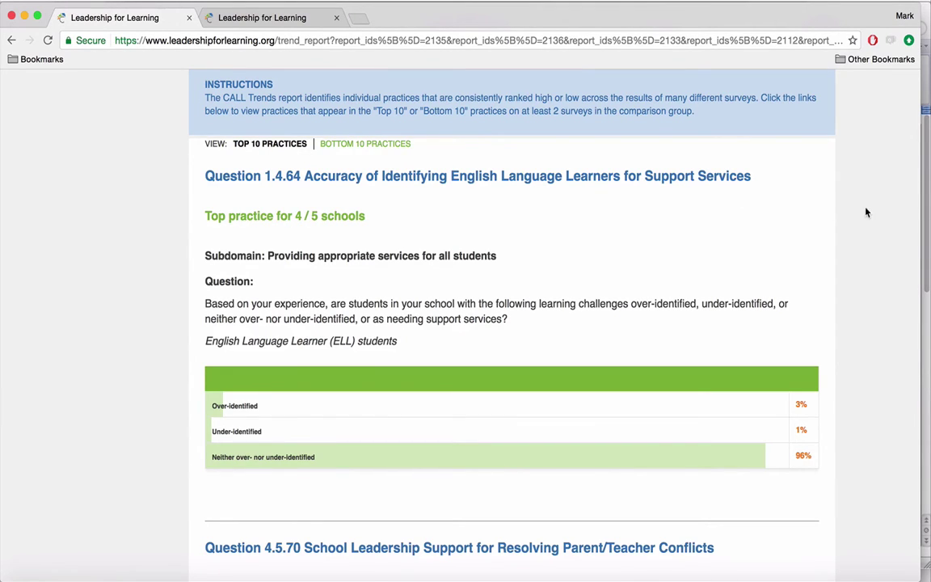
{"action": "scroll", "coordinate": [866, 211], "scroll_direction": "down", "scroll_amount": 2}
{"action": "scroll", "coordinate": [866, 212], "scroll_direction": "down", "scroll_amount": 2}
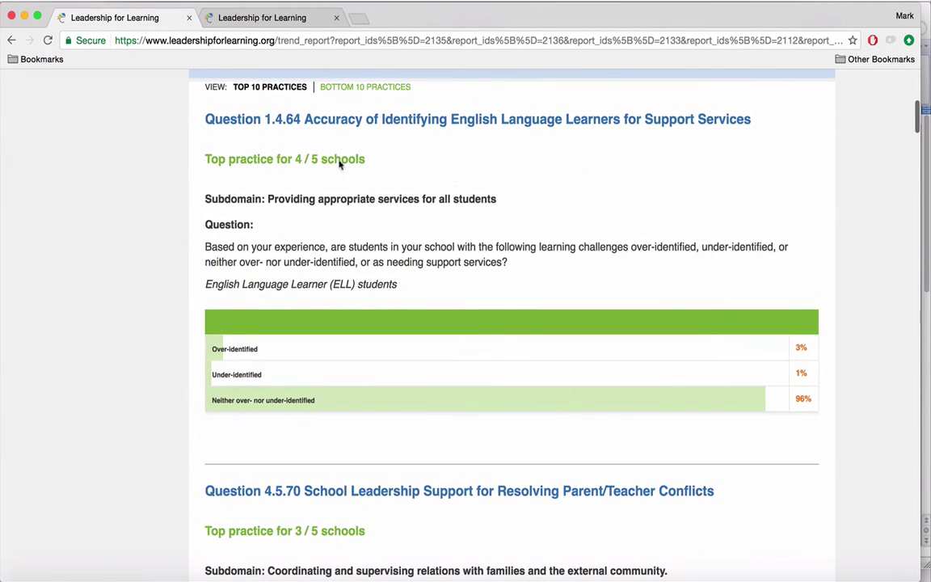
{"action": "left_click_drag", "start_coordinate": [226, 159], "coordinate": [365, 159]}
{"action": "left_click", "coordinate": [364, 159]}
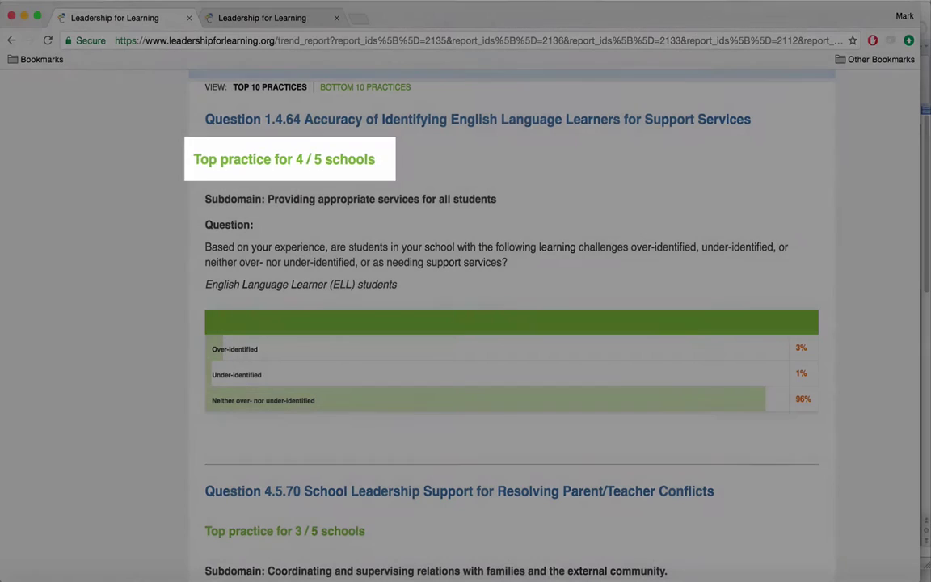
{"action": "scroll", "coordinate": [584, 170], "scroll_direction": "down", "scroll_amount": 2}
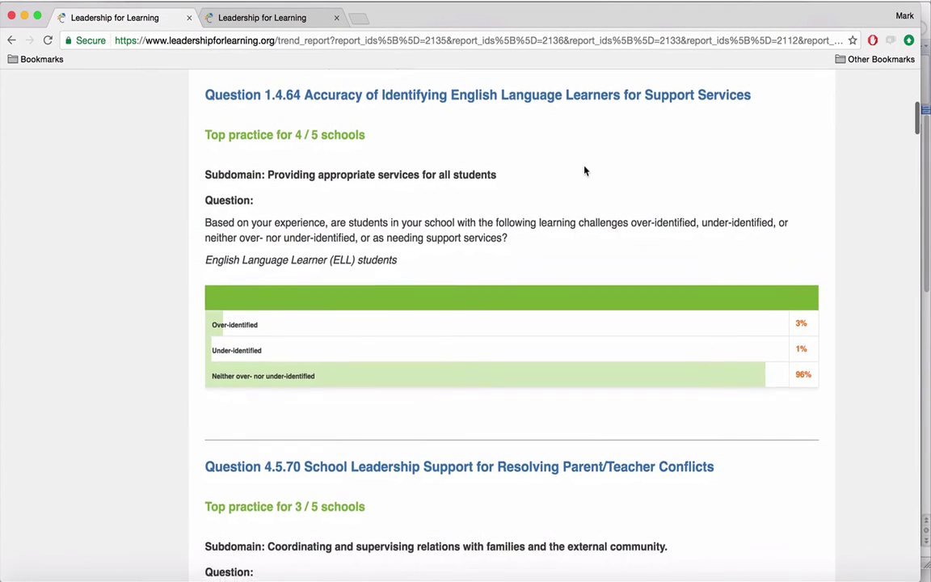
{"action": "scroll", "coordinate": [584, 170], "scroll_direction": "down", "scroll_amount": 6}
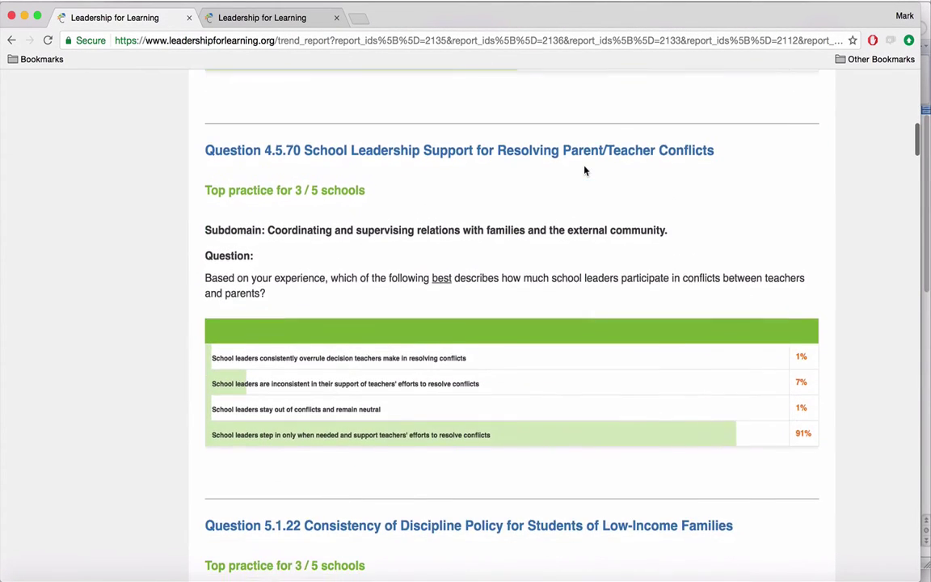
Show the bottom 10 practices in the trends report and review their questions and response distributions.
{"action": "scroll", "coordinate": [585, 170], "scroll_direction": "up", "scroll_amount": 9}
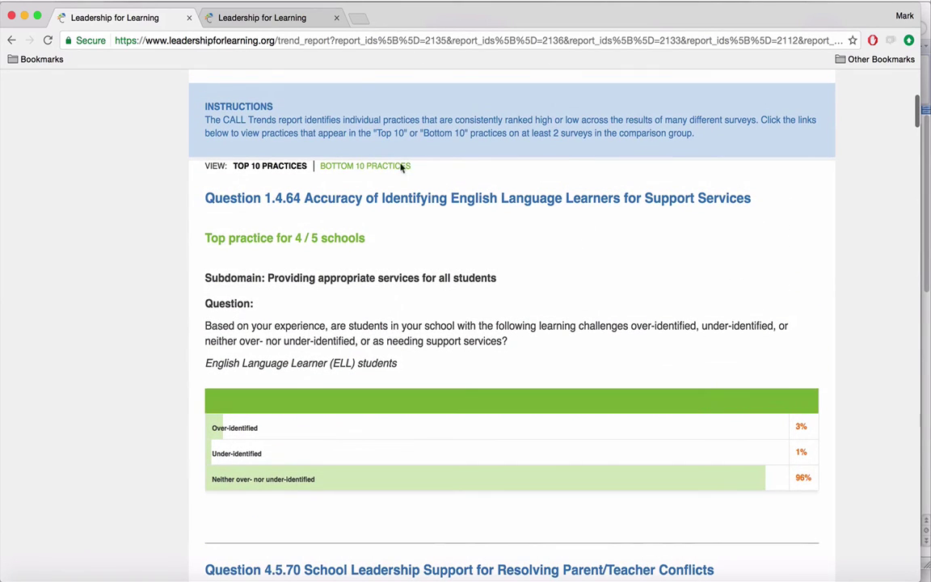
{"action": "left_click", "coordinate": [373, 170]}
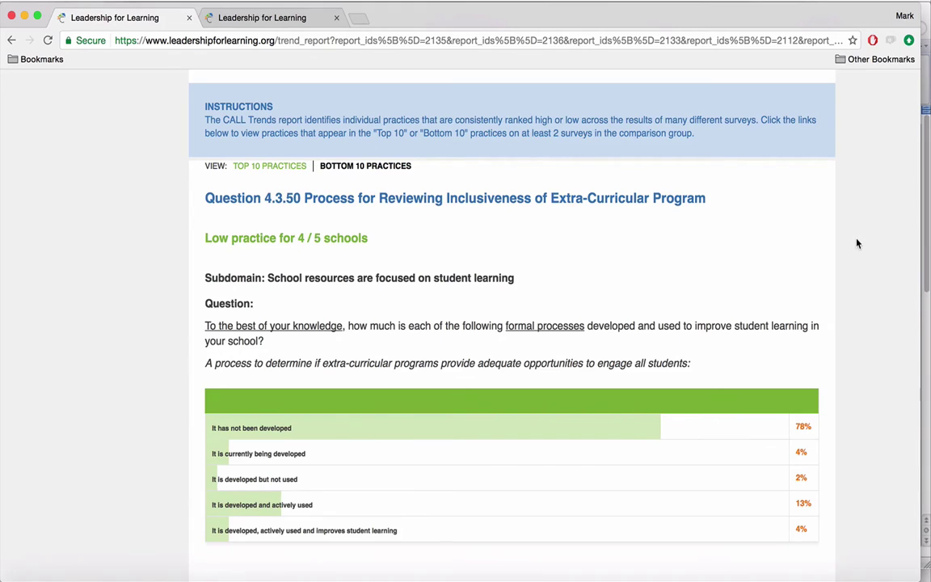
{"action": "scroll", "coordinate": [857, 243], "scroll_direction": "down", "scroll_amount": 2}
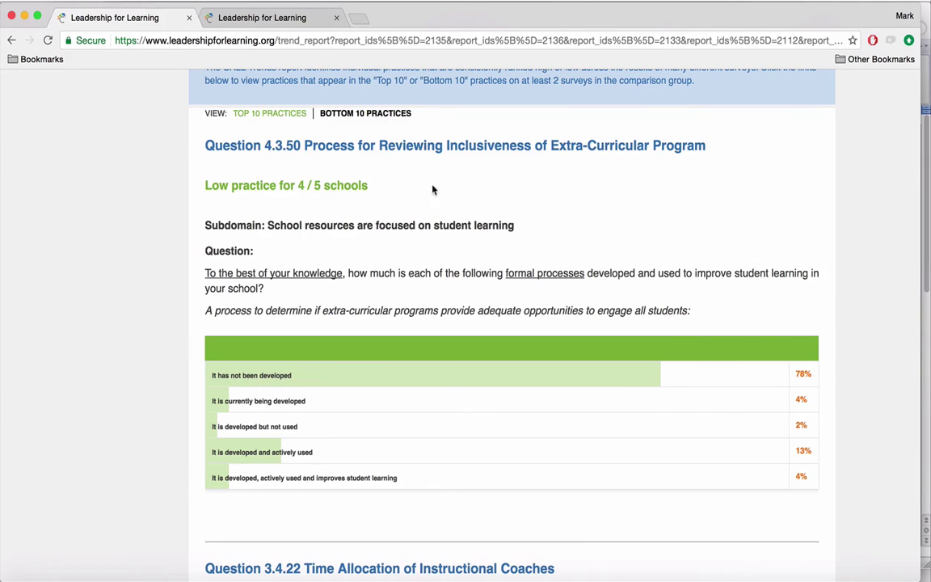
{"action": "scroll", "coordinate": [850, 173], "scroll_direction": "down", "scroll_amount": 2}
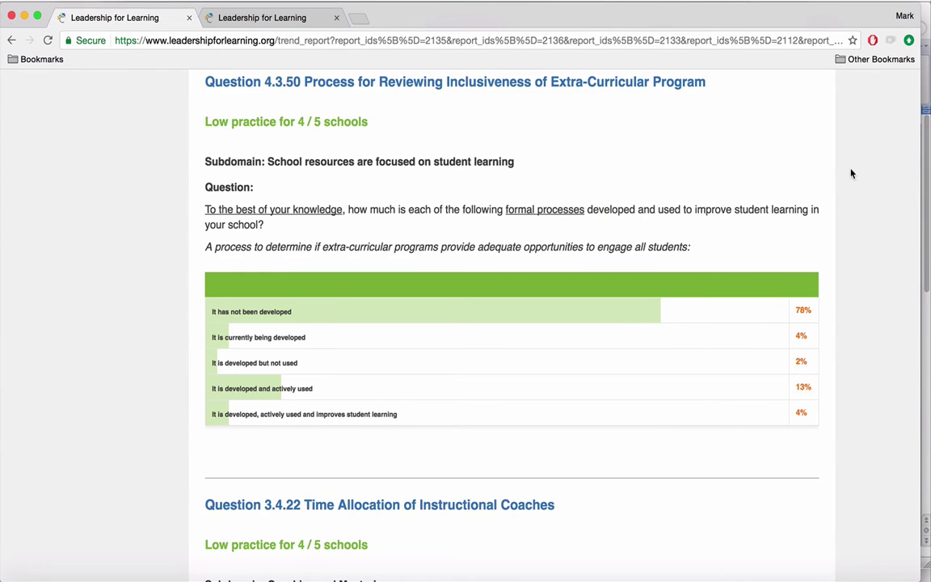
{"action": "scroll", "coordinate": [851, 173], "scroll_direction": "down", "scroll_amount": 10}
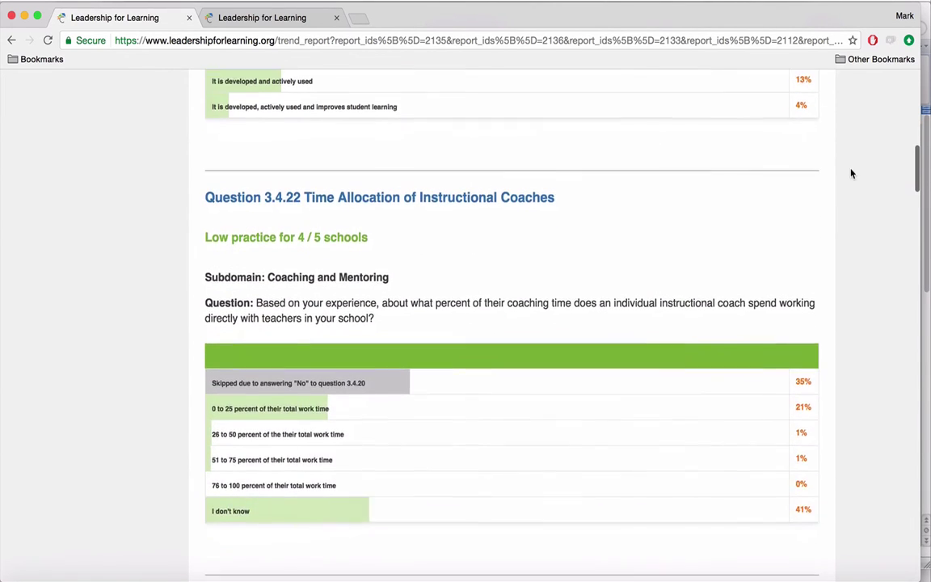
Examine the bottom-practice questions on the time allocation and assignment of instructional coaches, including their response distributions.
{"action": "scroll", "coordinate": [851, 173], "scroll_direction": "down", "scroll_amount": 6}
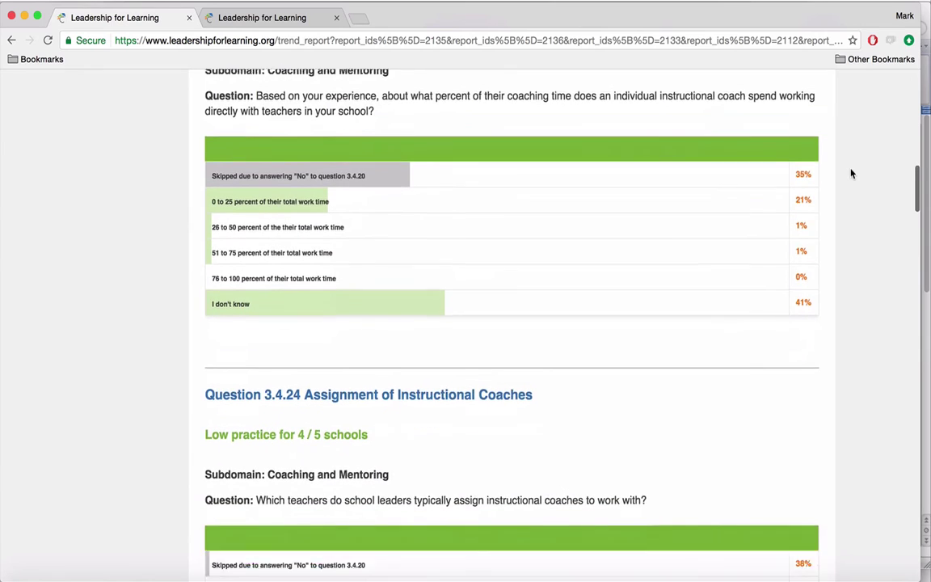
{"action": "scroll", "coordinate": [850, 173], "scroll_direction": "down", "scroll_amount": 5}
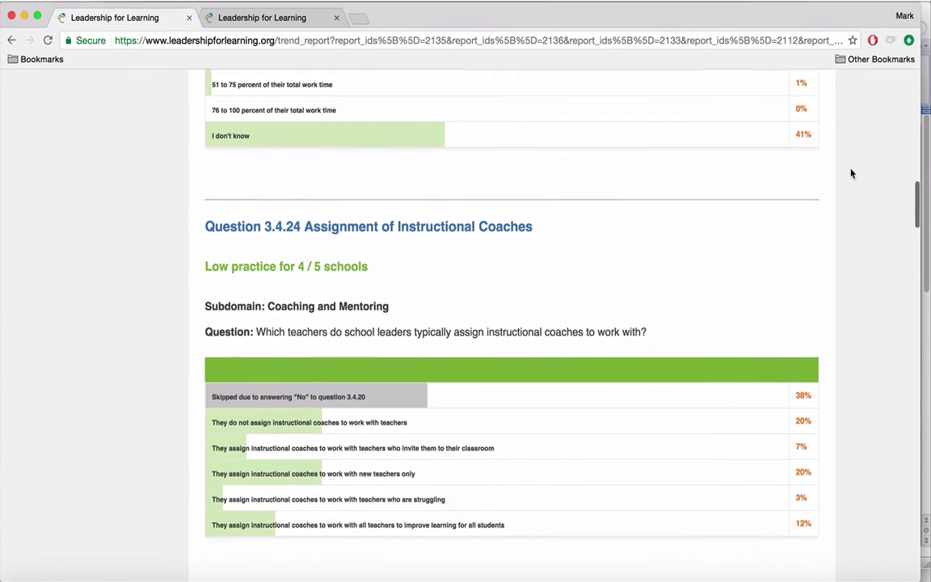
{"action": "scroll", "coordinate": [851, 173], "scroll_direction": "down", "scroll_amount": 3}
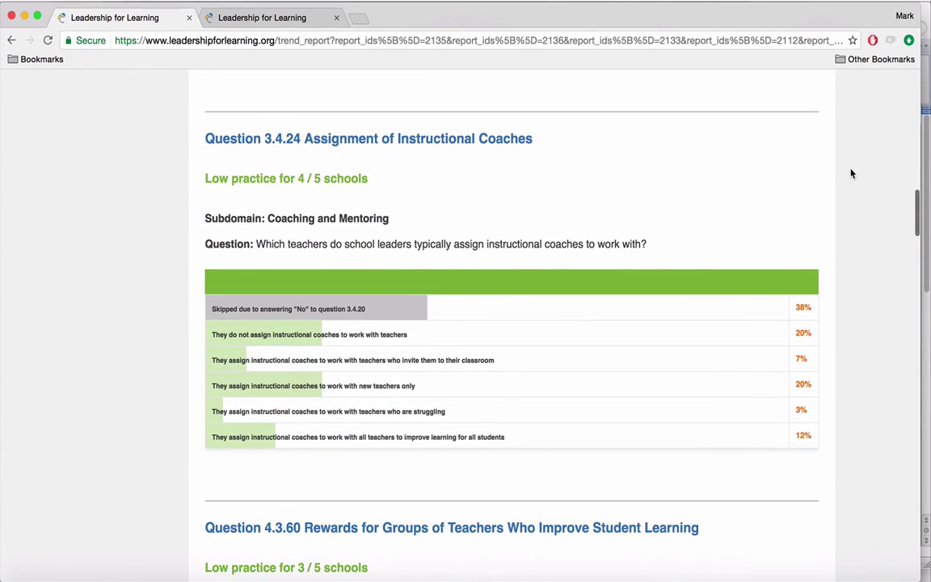
Switch the overview report's cluster view back to Domains and look over the school comparison table.
{"action": "scroll", "coordinate": [850, 173], "scroll_direction": "up", "scroll_amount": 15}
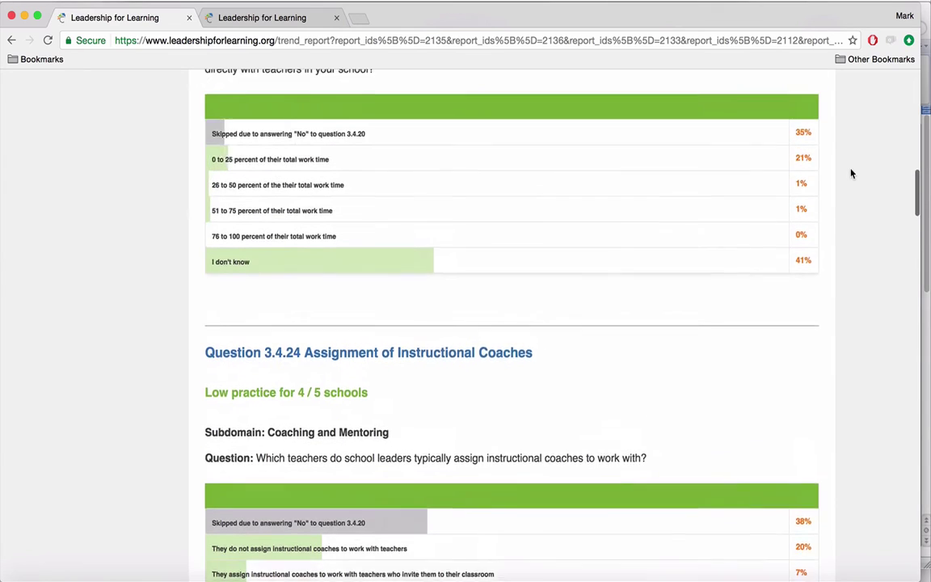
{"action": "scroll", "coordinate": [851, 173], "scroll_direction": "up", "scroll_amount": 12}
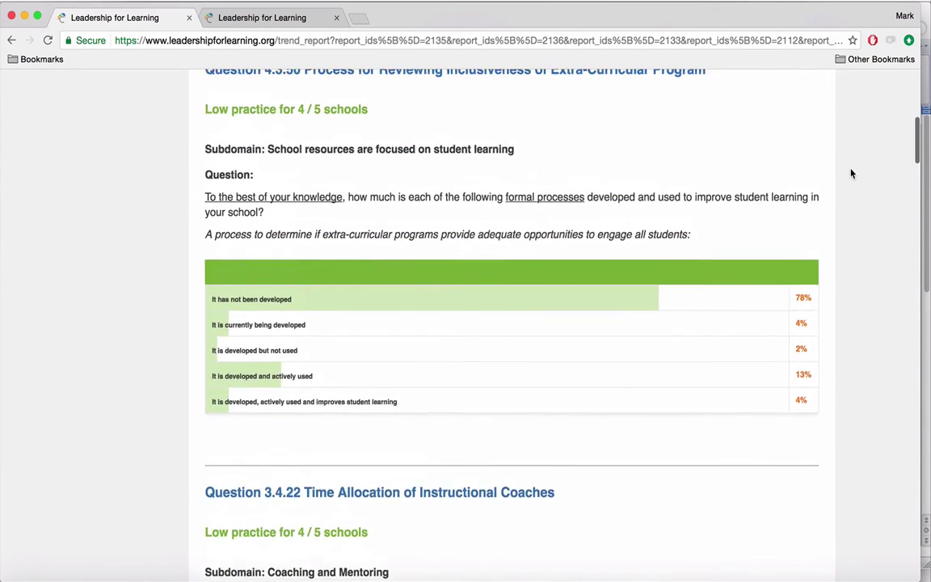
{"action": "scroll", "coordinate": [850, 173], "scroll_direction": "up", "scroll_amount": 6}
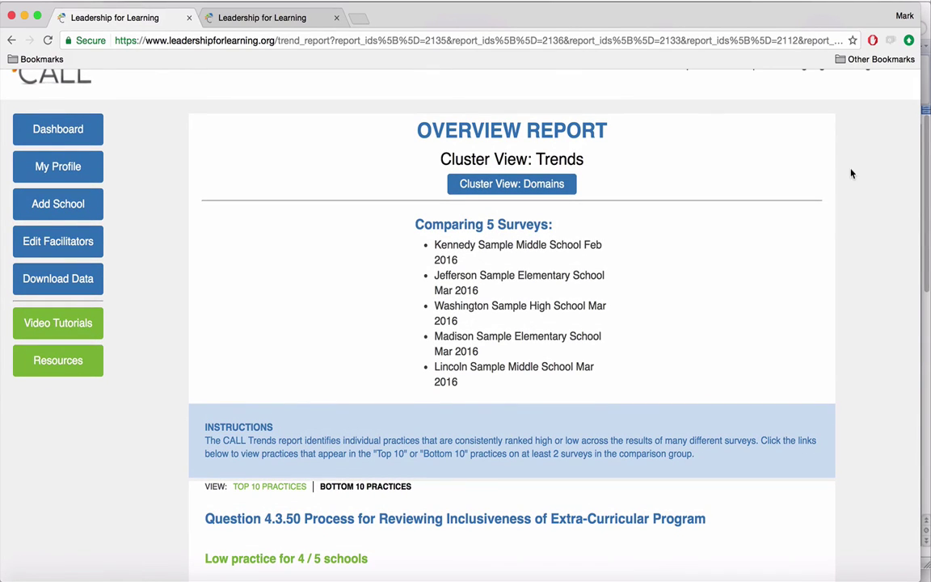
{"action": "scroll", "coordinate": [850, 173], "scroll_direction": "up", "scroll_amount": 2}
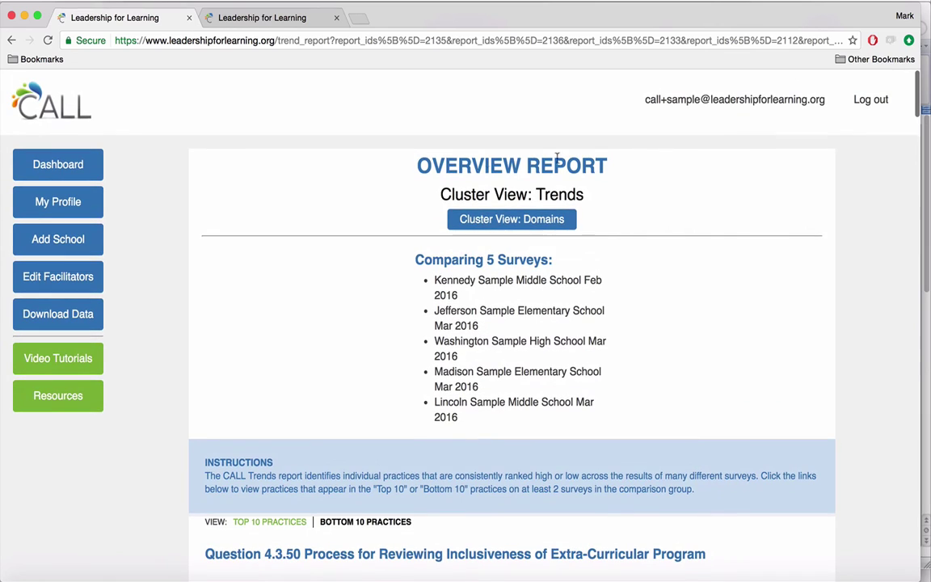
{"action": "left_click", "coordinate": [551, 222]}
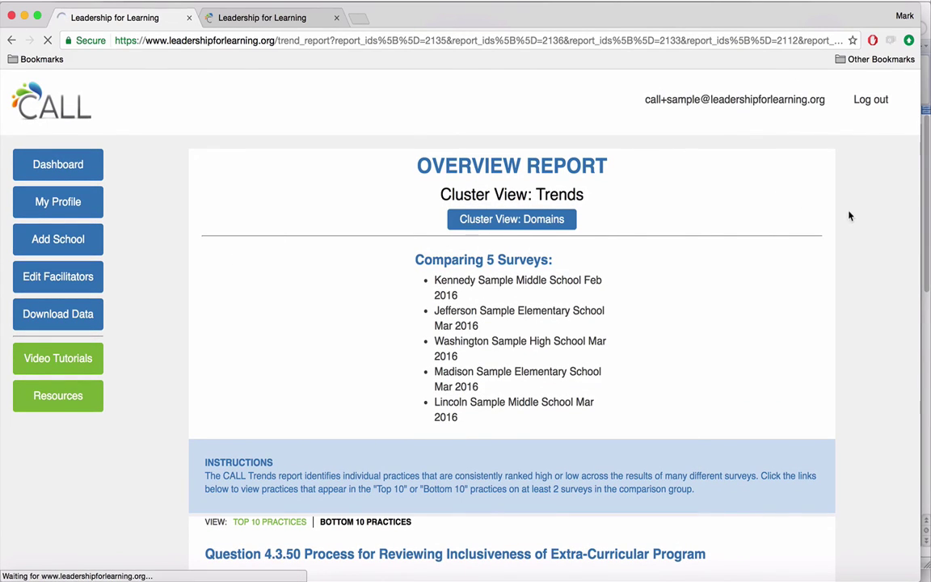
{"action": "scroll", "coordinate": [873, 216], "scroll_direction": "down", "scroll_amount": 3}
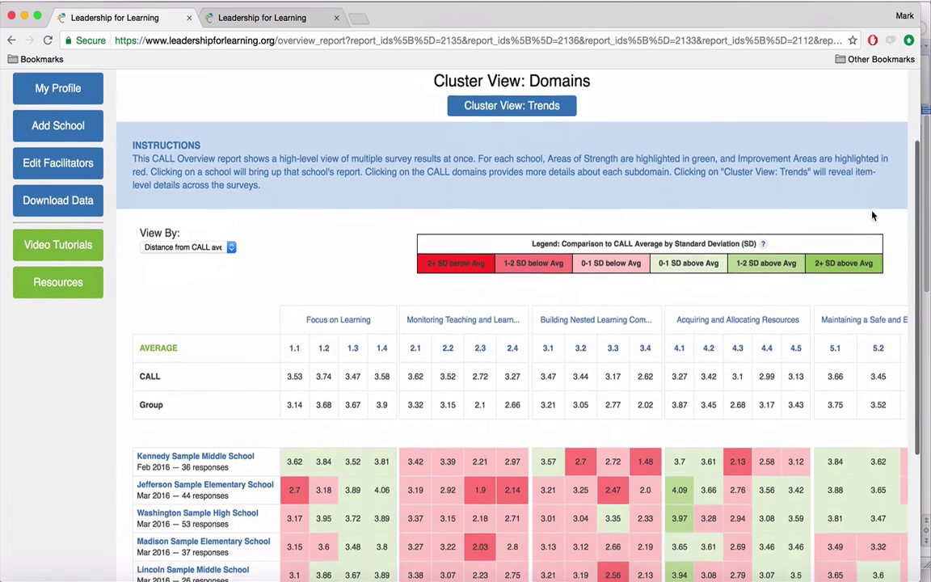
{"action": "scroll", "coordinate": [872, 215], "scroll_direction": "up", "scroll_amount": 3}
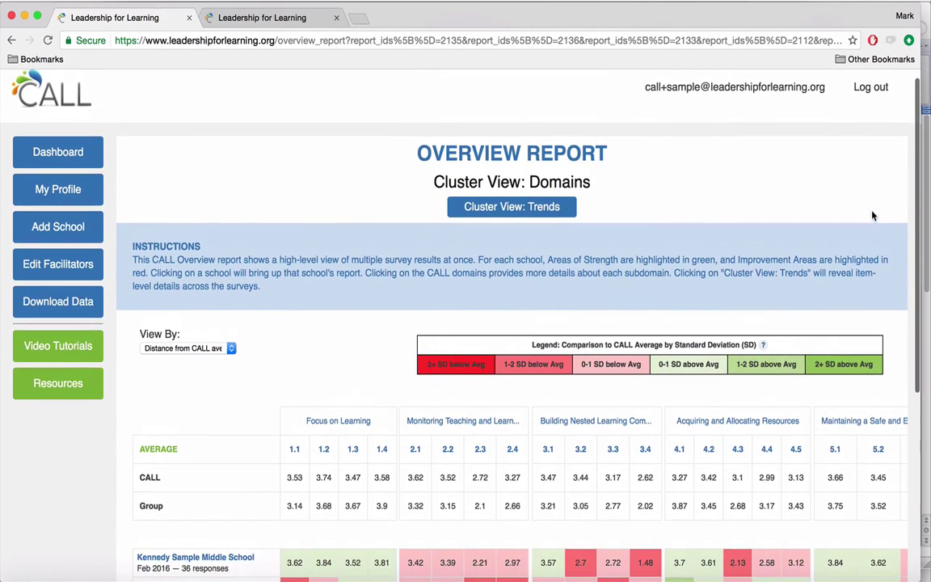